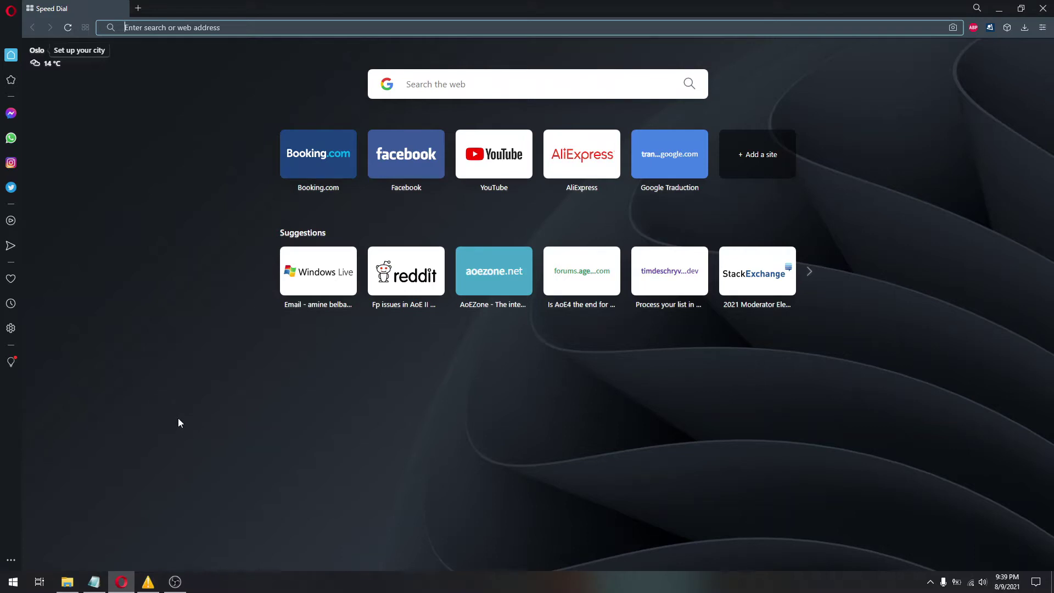
Step: Open a new Opera private window and switch on its built-in VPN
{"action": "left_click", "coordinate": [12, 11]}
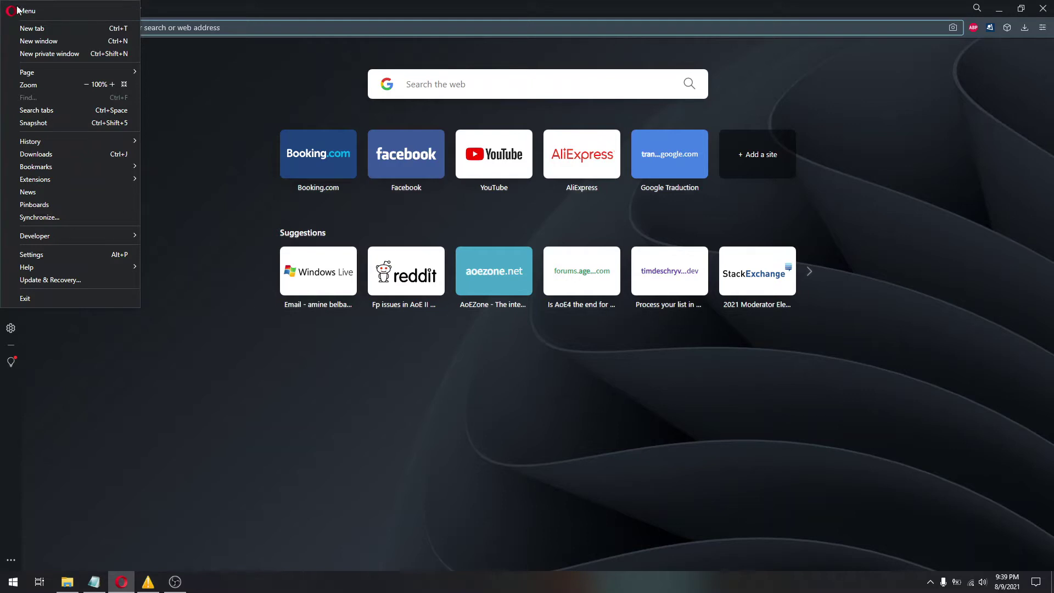
{"action": "left_click", "coordinate": [57, 55]}
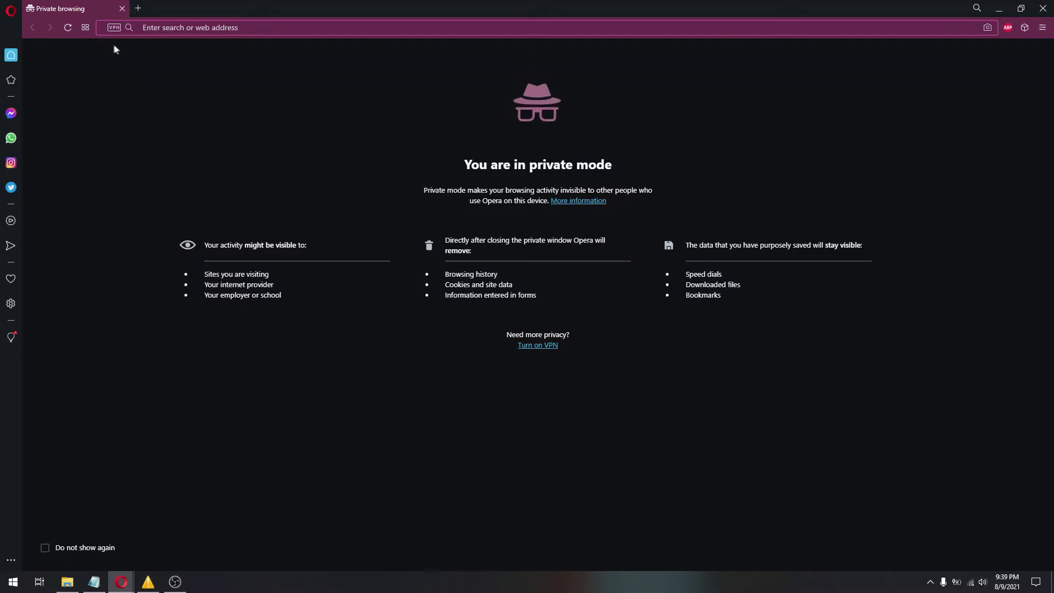
{"action": "left_click", "coordinate": [114, 27]}
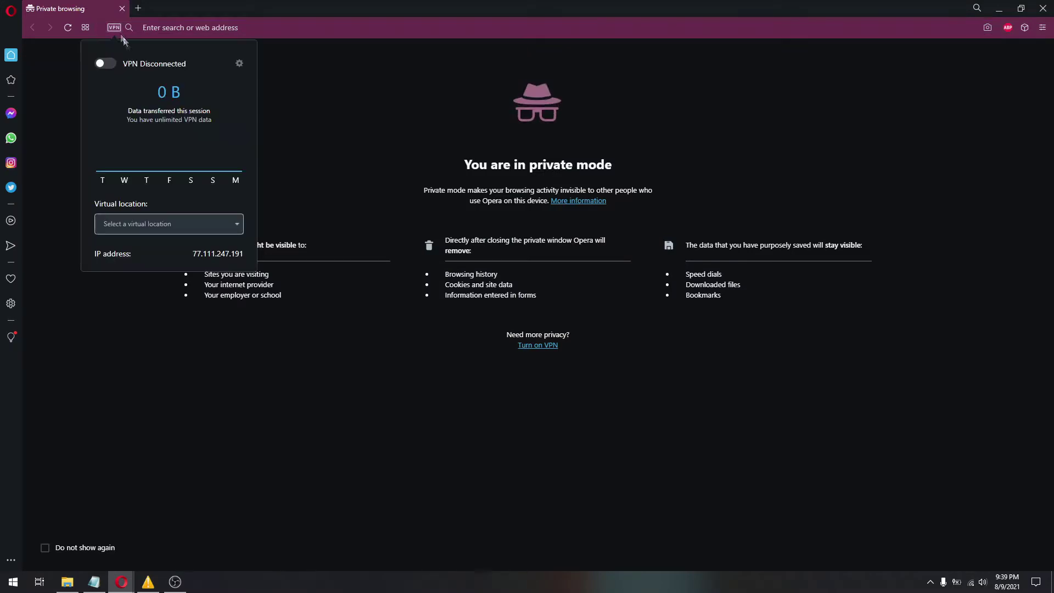
{"action": "left_click", "coordinate": [105, 64]}
Step: Set the VPN virtual location to Europe and close the VPN panel
{"action": "left_click", "coordinate": [157, 247]}
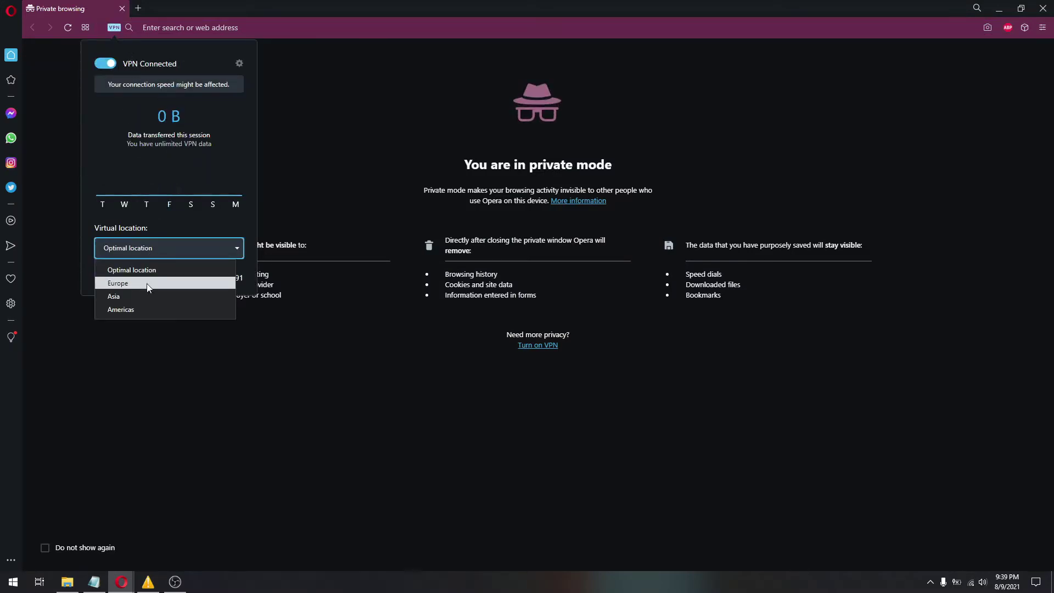
{"action": "left_click", "coordinate": [150, 284]}
{"action": "left_click", "coordinate": [143, 240]}
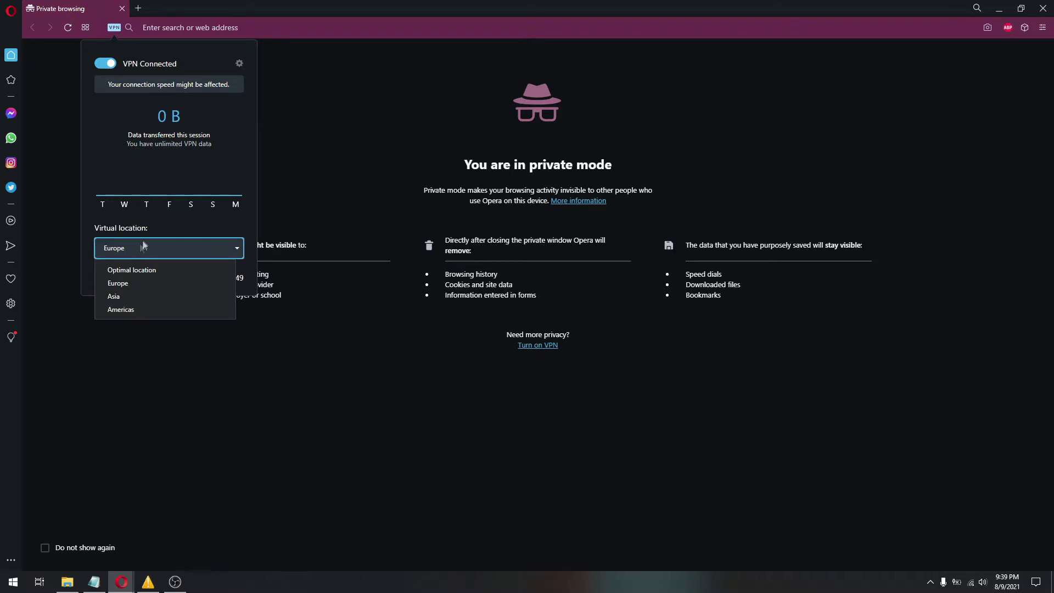
{"action": "left_click", "coordinate": [165, 246]}
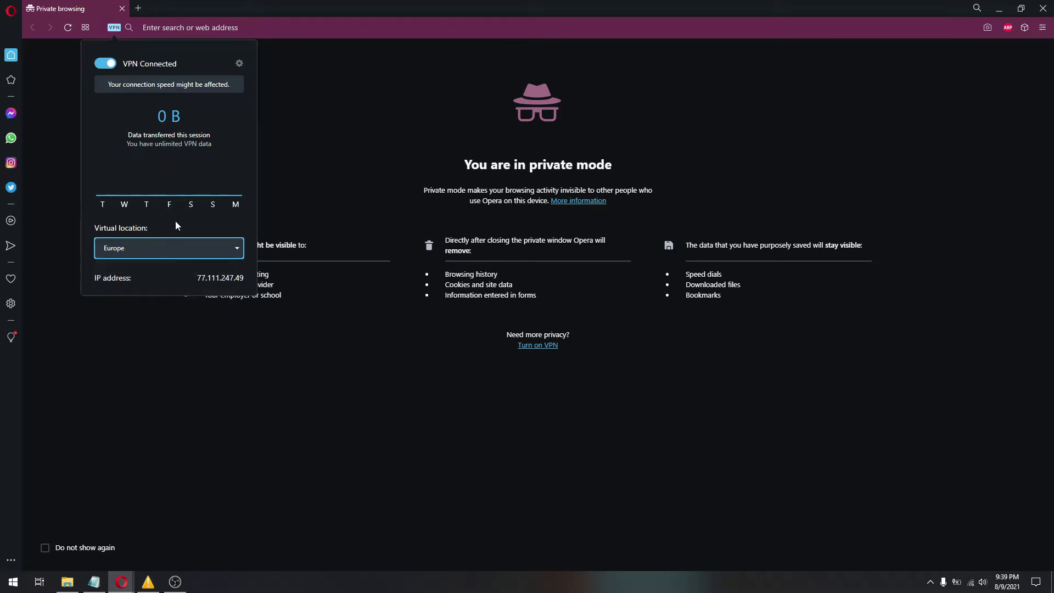
{"action": "left_click", "coordinate": [307, 130]}
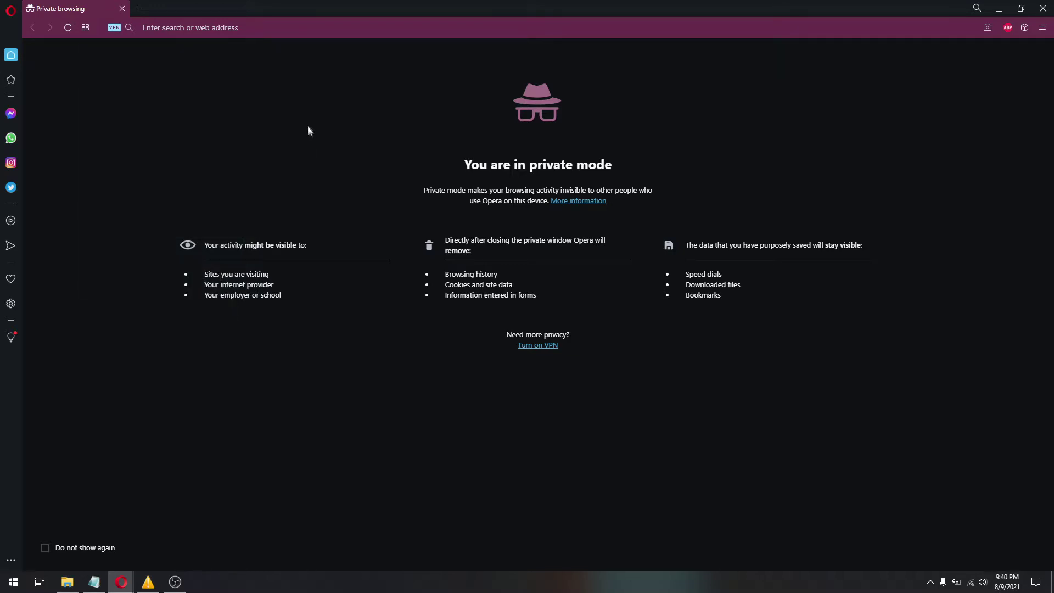
{"action": "left_click", "coordinate": [207, 27]}
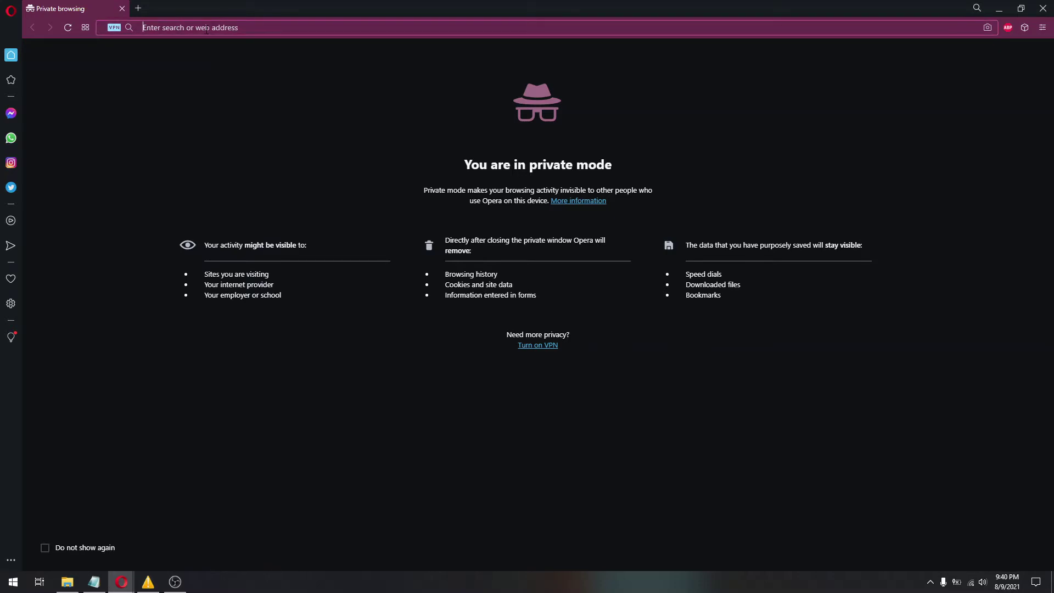
{"action": "type", "text": "ipjetable.net"}
Step: Load ipjetable.net, open tempmail.de in a new tab, and open IPjetable's signup form
{"action": "key", "text": "Return"}
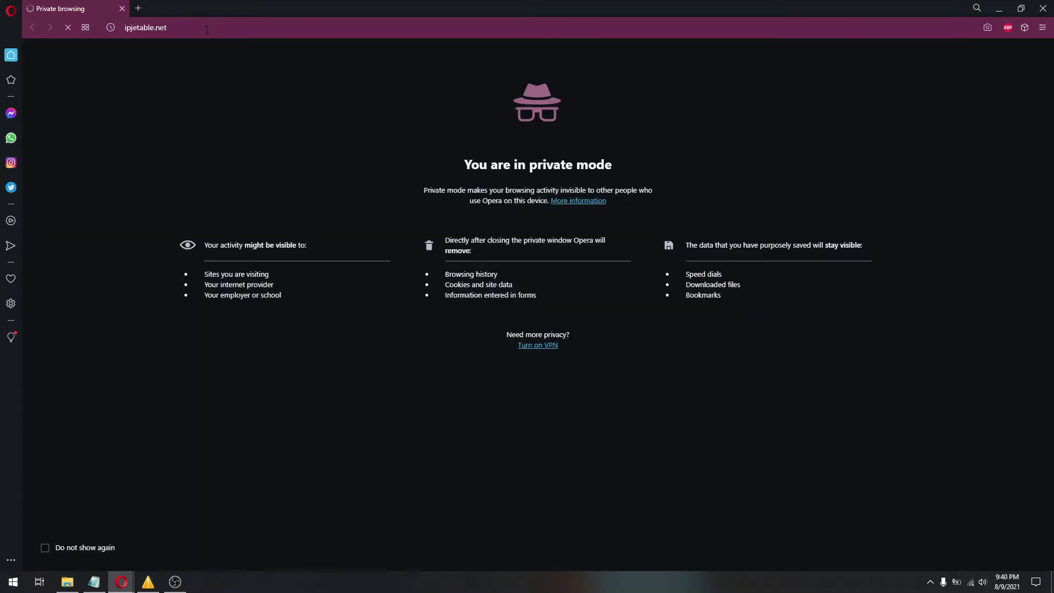
{"action": "key", "text": "ctrl+t"}
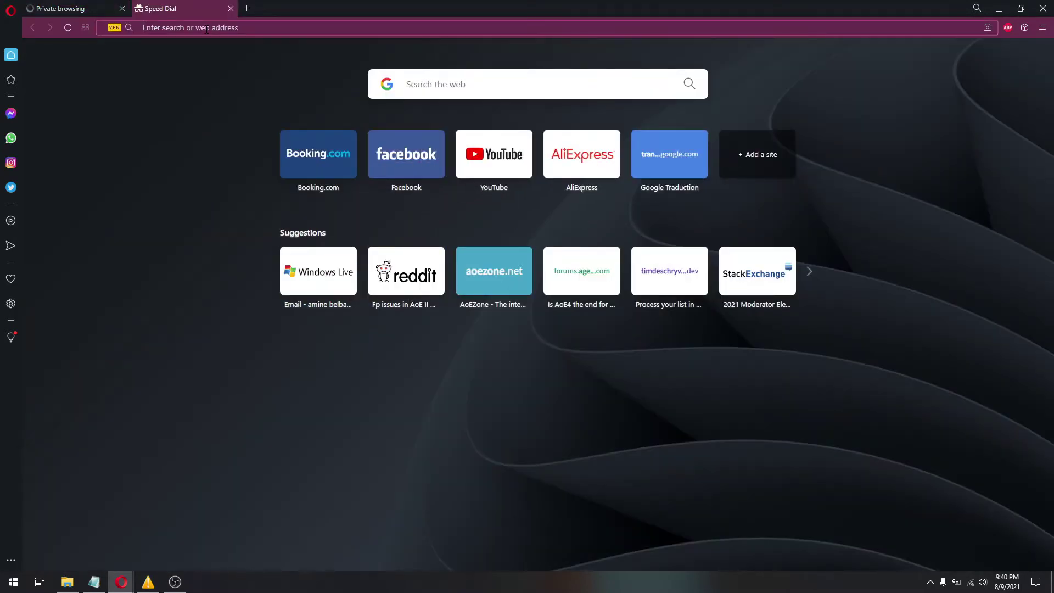
{"action": "type", "text": "temp"}
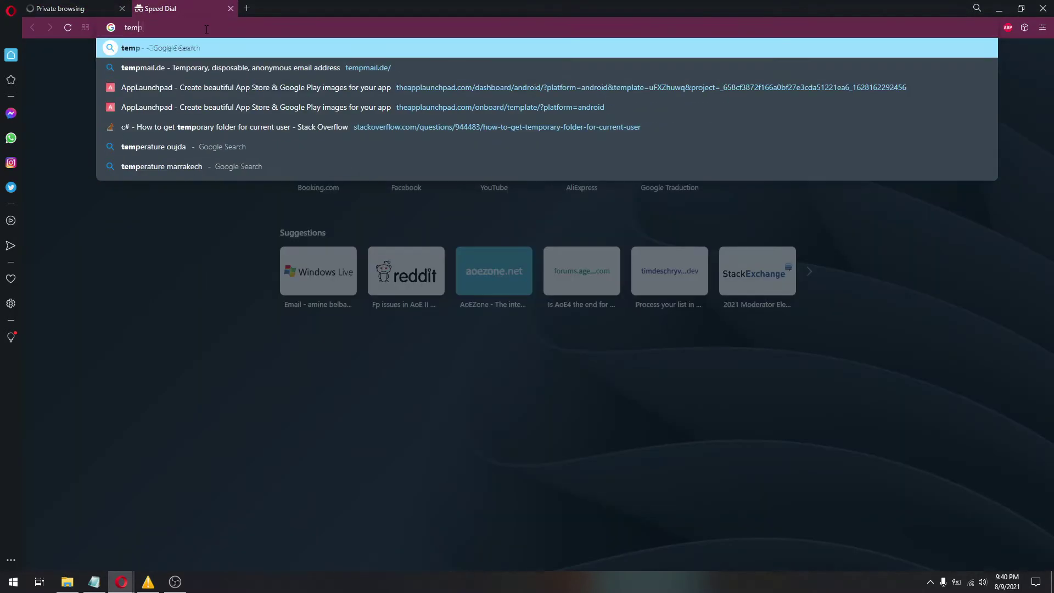
{"action": "key", "text": "Down"}
{"action": "key", "text": "Return"}
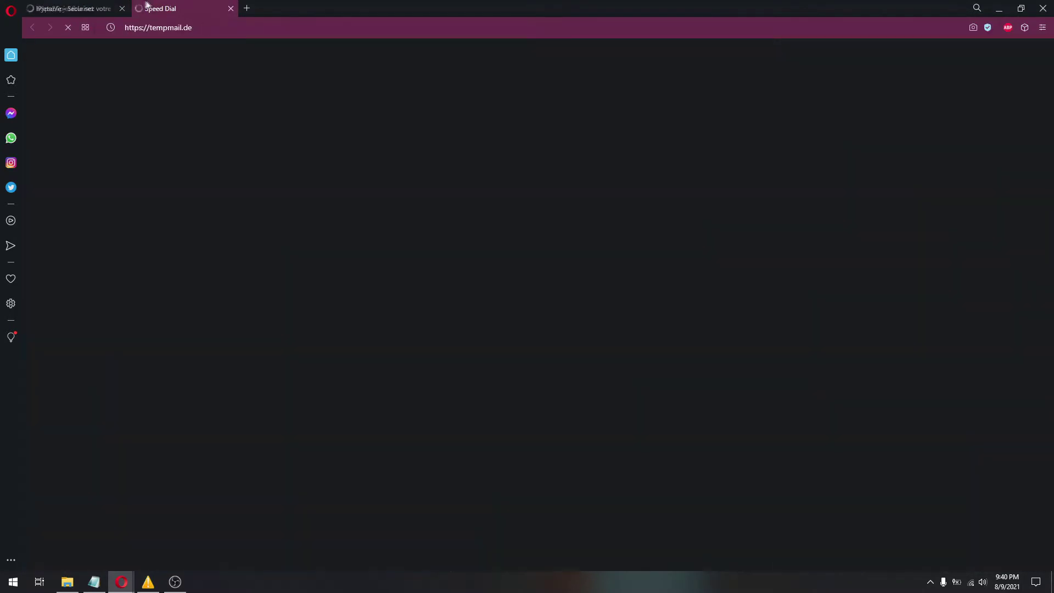
{"action": "left_click", "coordinate": [93, 7]}
{"action": "left_click", "coordinate": [562, 412]}
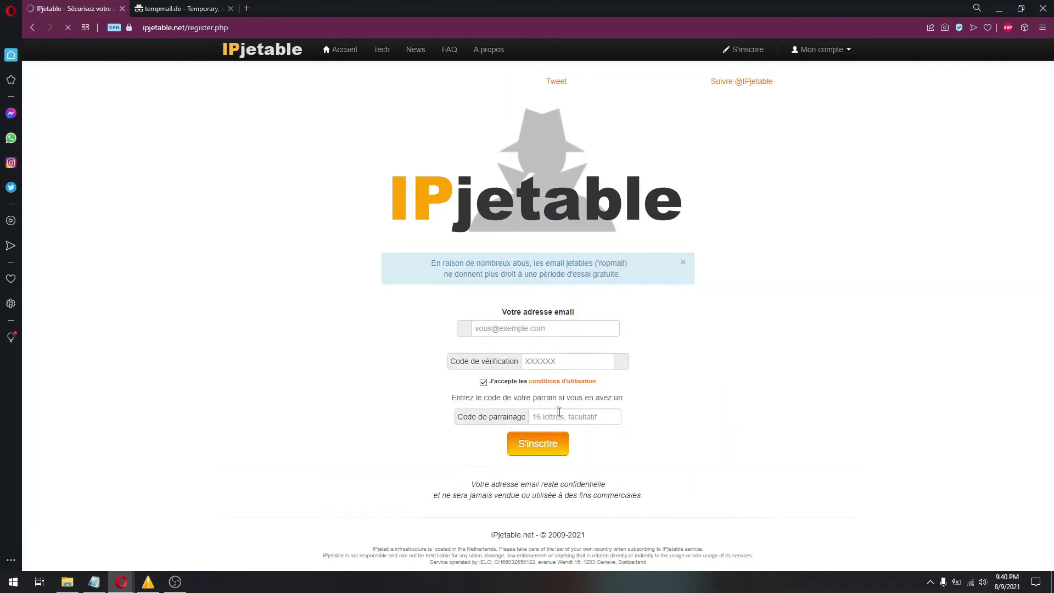
Step: Accept tempmail.de's privacy policy, select the temporary address, and start registering it
{"action": "left_click", "coordinate": [196, 8]}
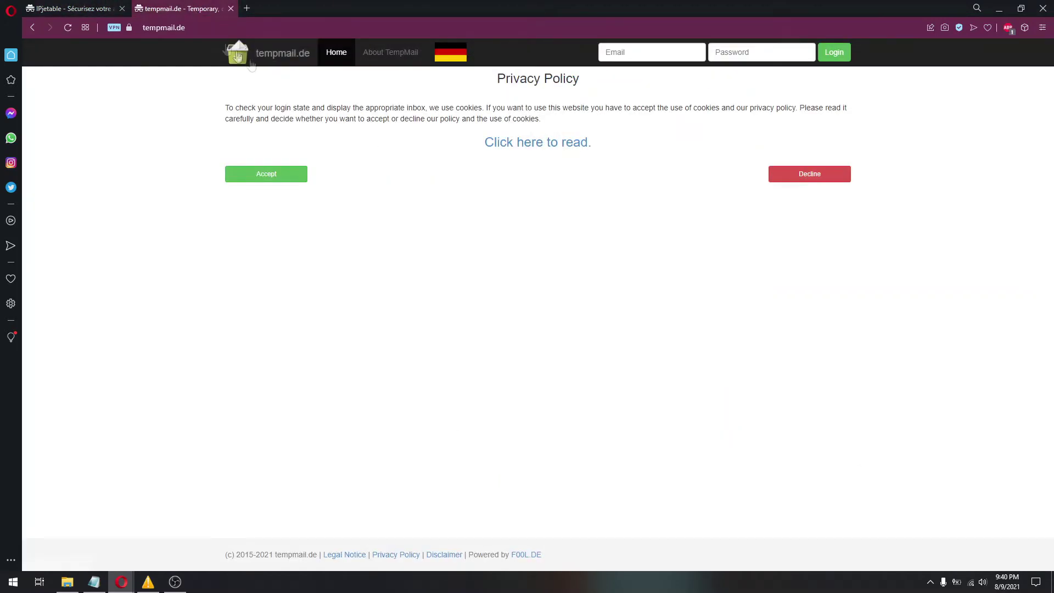
{"action": "left_click", "coordinate": [288, 176]}
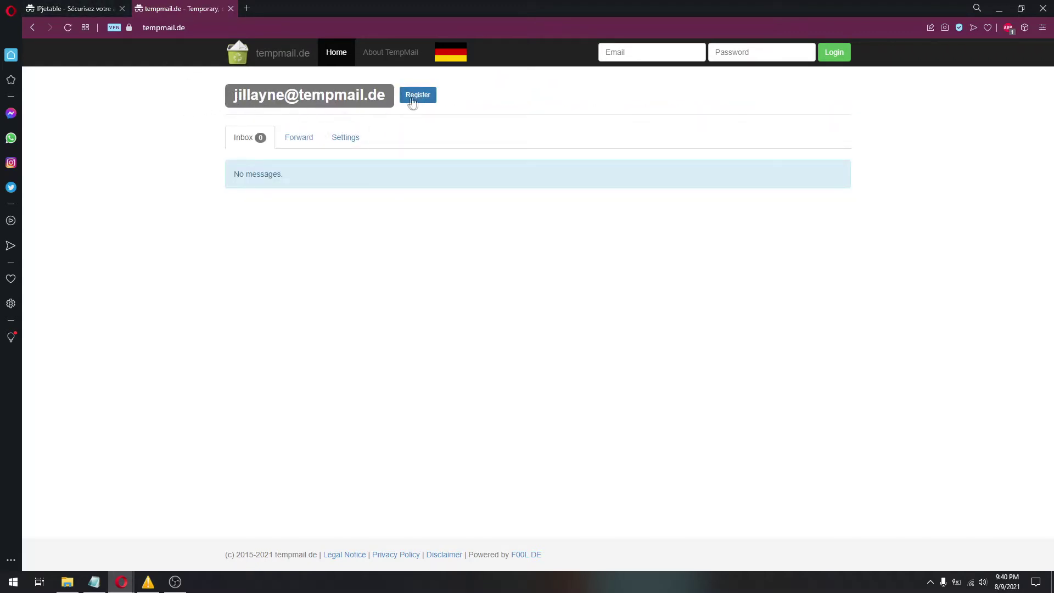
{"action": "left_click_drag", "start_coordinate": [235, 96], "coordinate": [384, 100]}
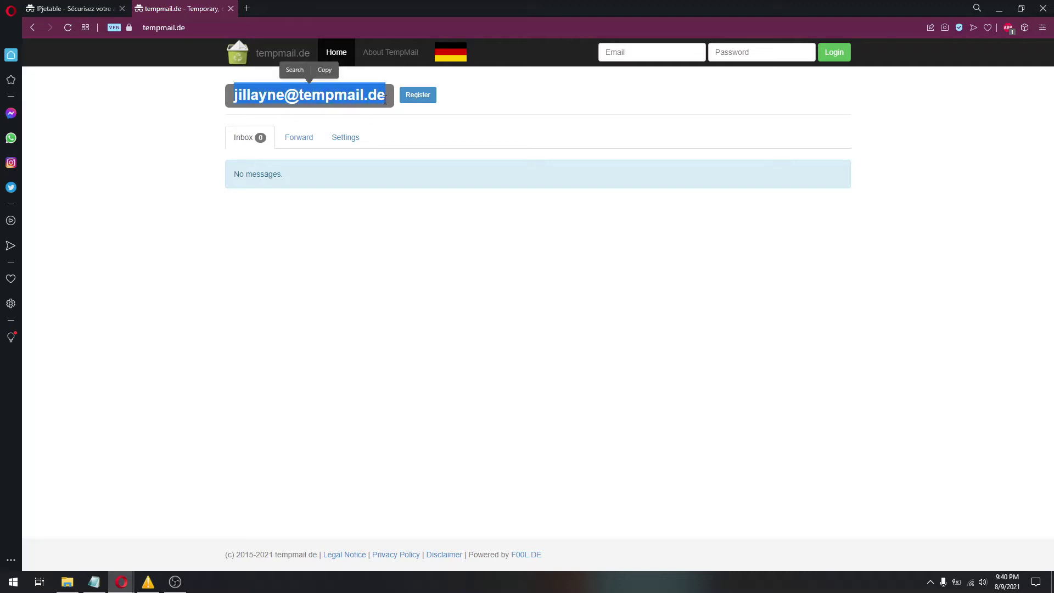
{"action": "left_click", "coordinate": [412, 103]}
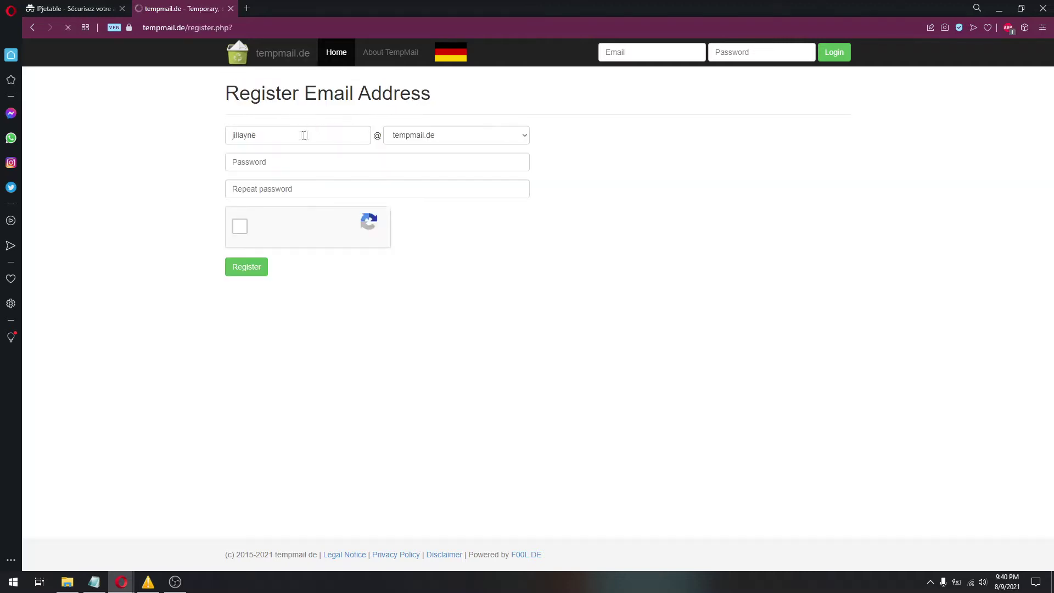
Step: Enter a longer username and the password twice in tempmail.de's registration form
{"action": "left_click", "coordinate": [296, 135]}
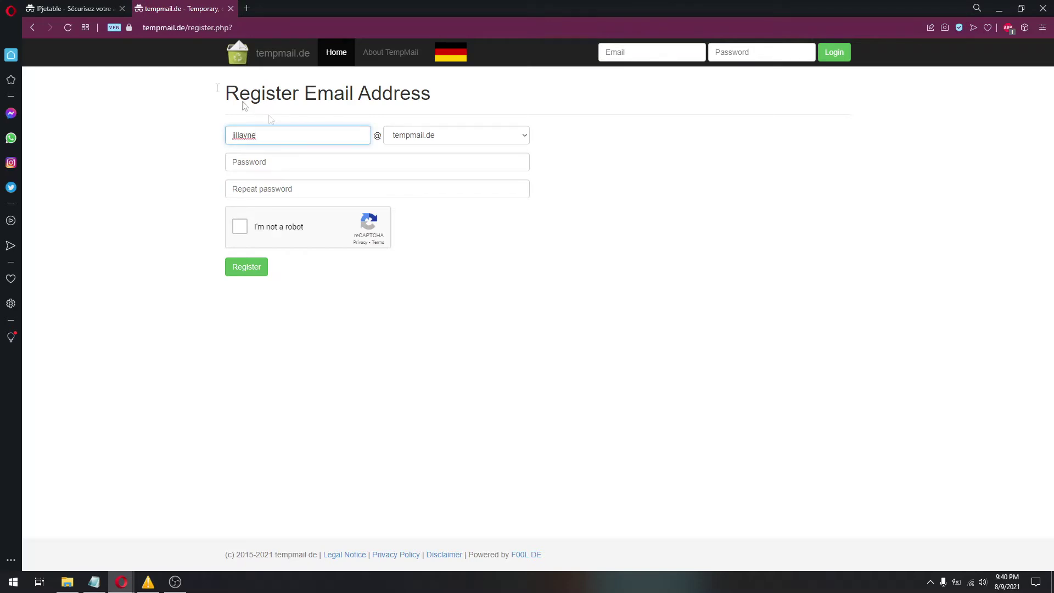
{"action": "left_click", "coordinate": [54, 6]}
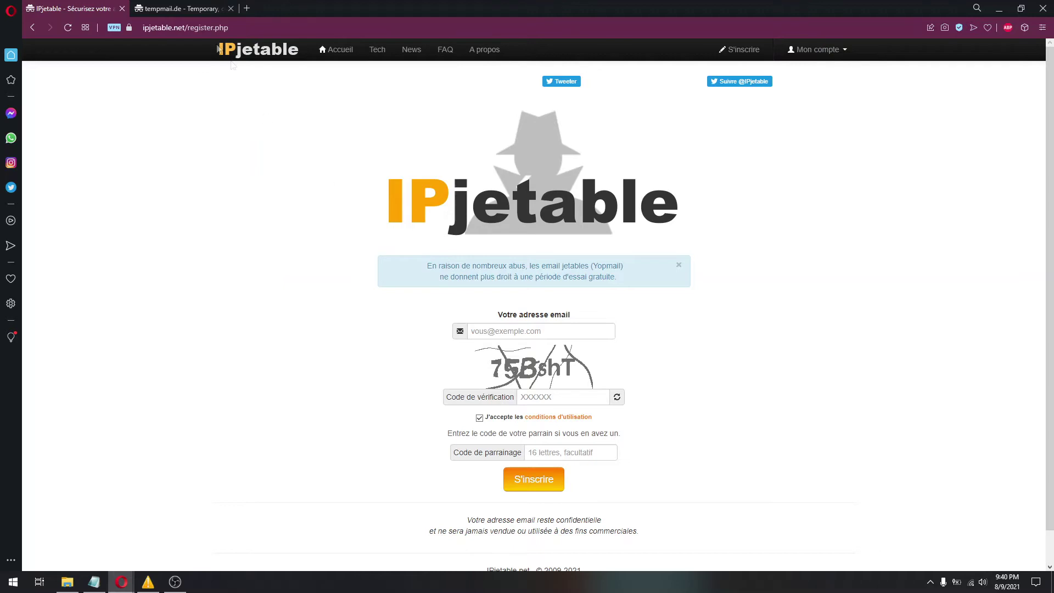
{"action": "left_click", "coordinate": [146, 7]}
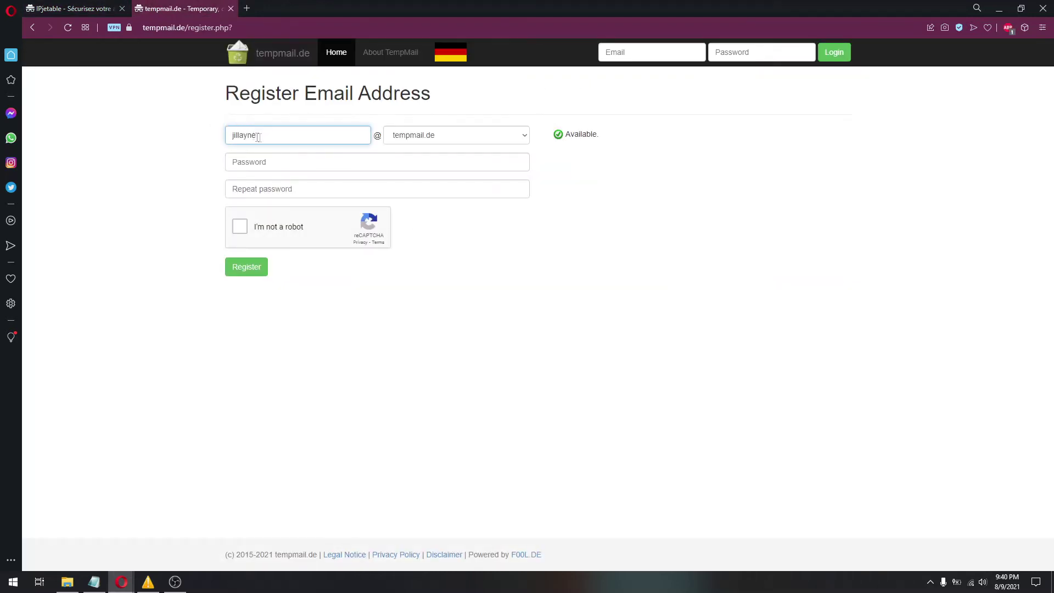
{"action": "left_click", "coordinate": [282, 160]}
{"action": "key", "text": "Tab"}
{"action": "type", "text": "1"}
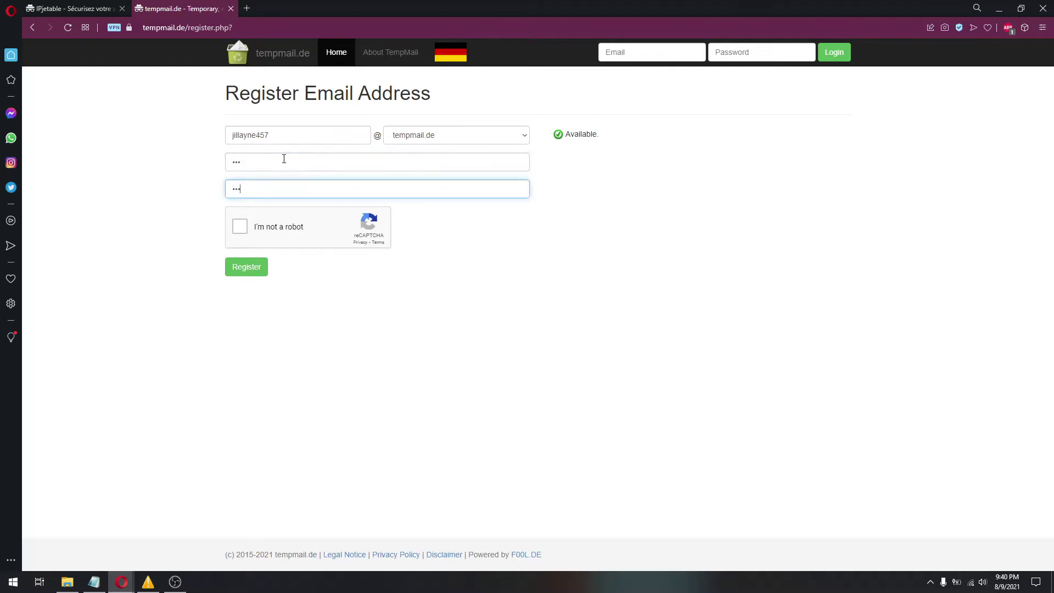
Step: Tick I'm not a robot and mark the boat image tiles
{"action": "left_click", "coordinate": [266, 225]}
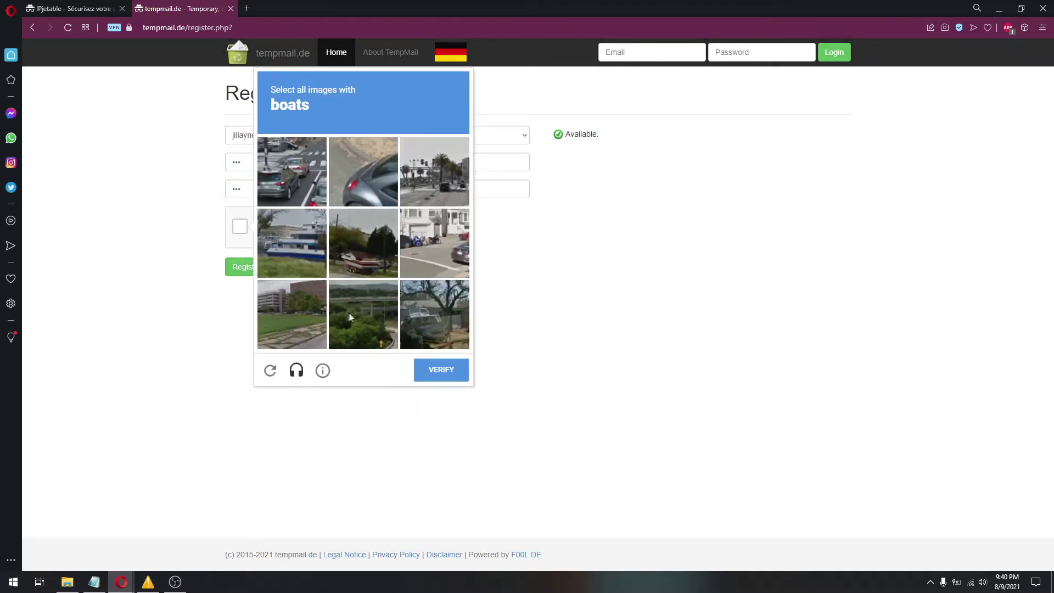
{"action": "left_click", "coordinate": [308, 244]}
{"action": "left_click", "coordinate": [426, 326]}
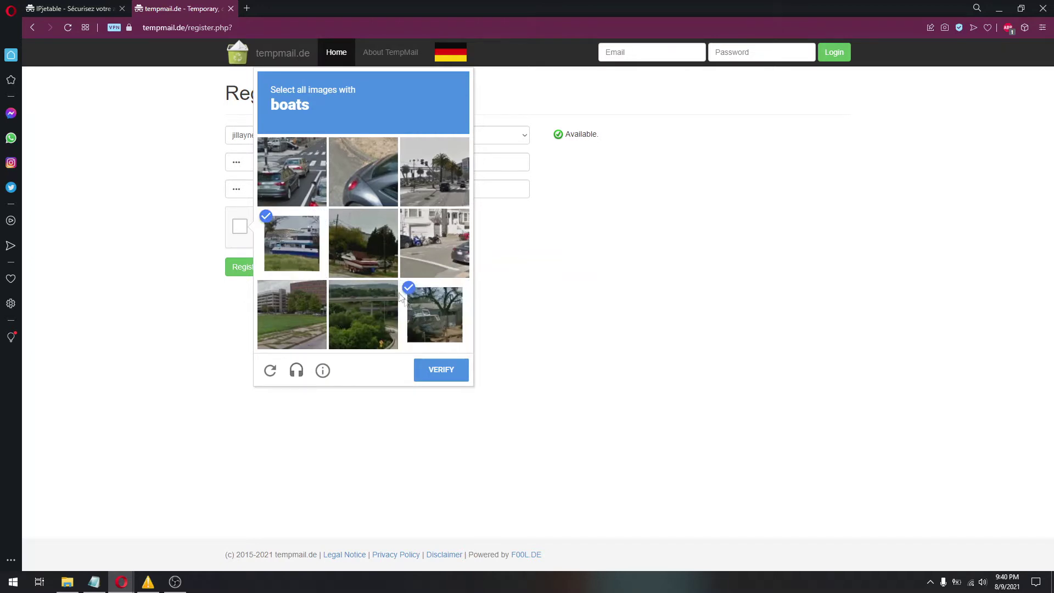
{"action": "left_click", "coordinate": [368, 263]}
Step: Finish the captcha, register the tempmail.de mailbox, and select its new address
{"action": "left_click", "coordinate": [446, 377]}
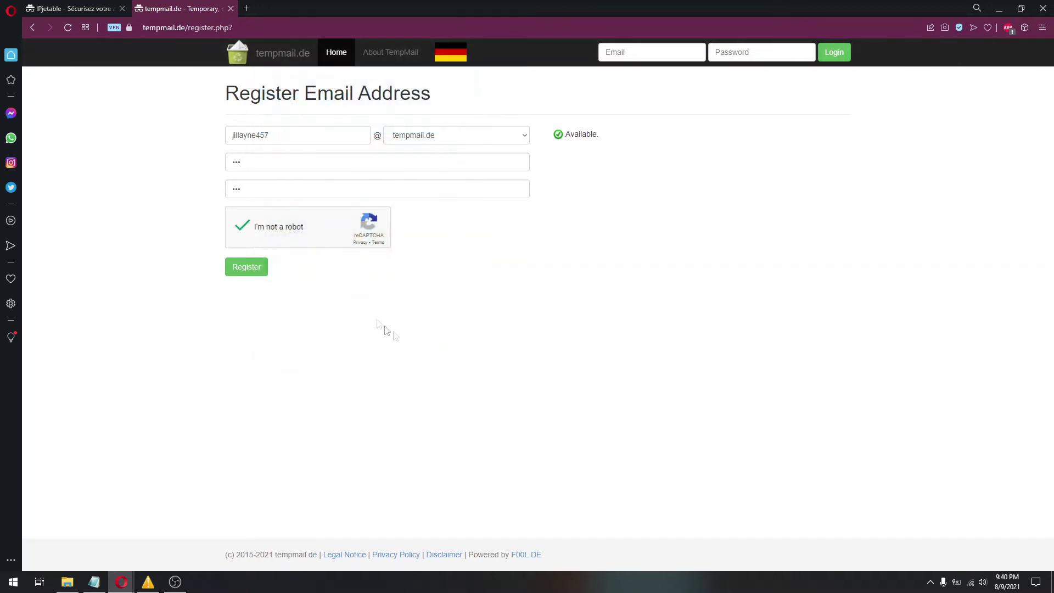
{"action": "left_click", "coordinate": [244, 272]}
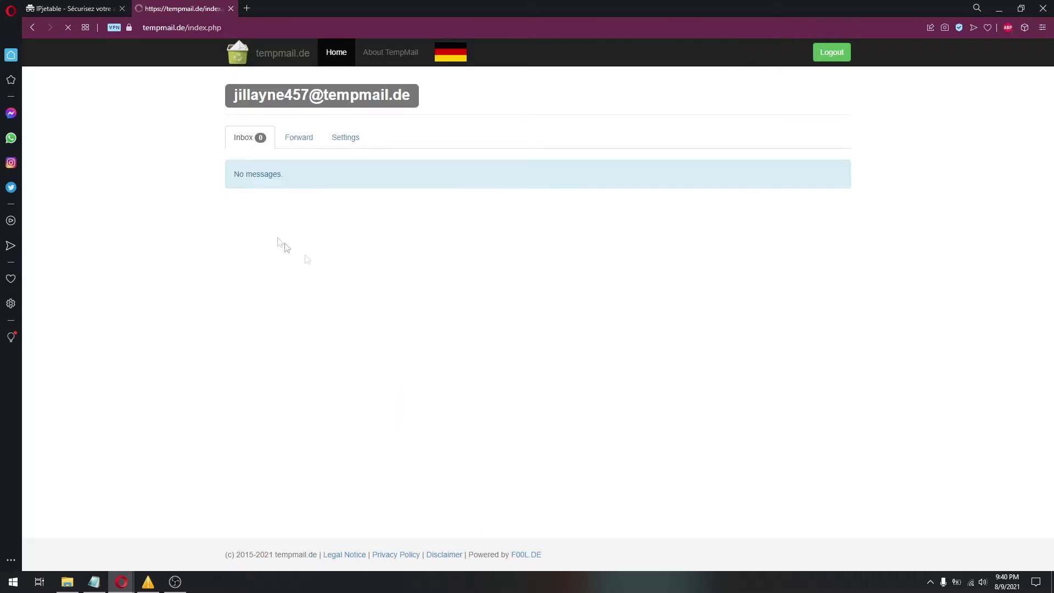
{"action": "left_click_drag", "start_coordinate": [236, 93], "coordinate": [416, 98]}
{"action": "key", "text": "ctrl+c"}
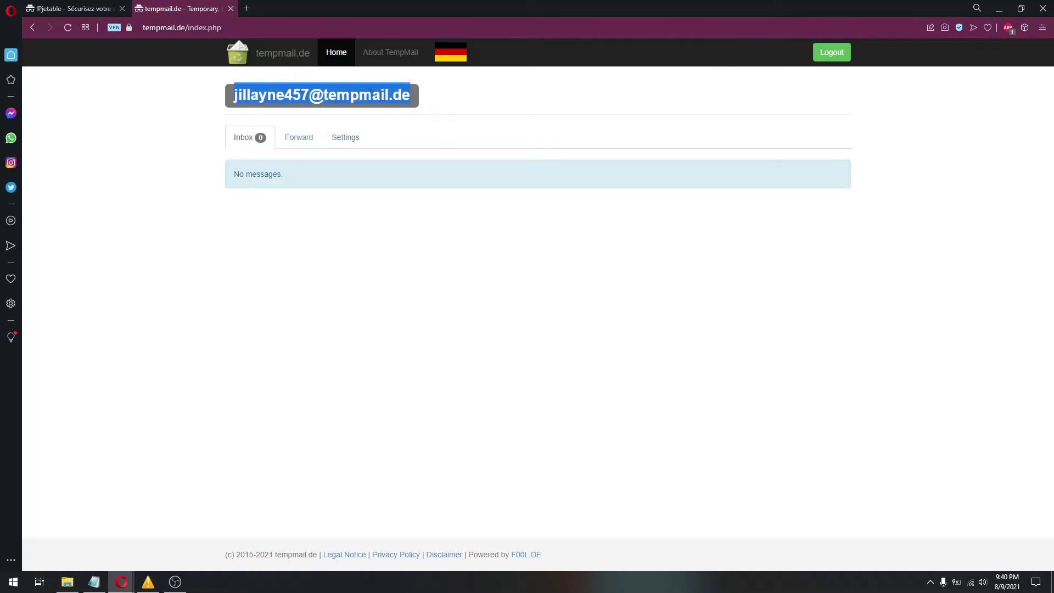
Step: Submit IPjetable's signup with the pasted tempmail address and captcha code
{"action": "left_click", "coordinate": [62, 7]}
{"action": "left_click", "coordinate": [484, 331]}
{"action": "key", "text": "ctrl+v"}
{"action": "left_click", "coordinate": [558, 396]}
{"action": "type", "text": "75"}
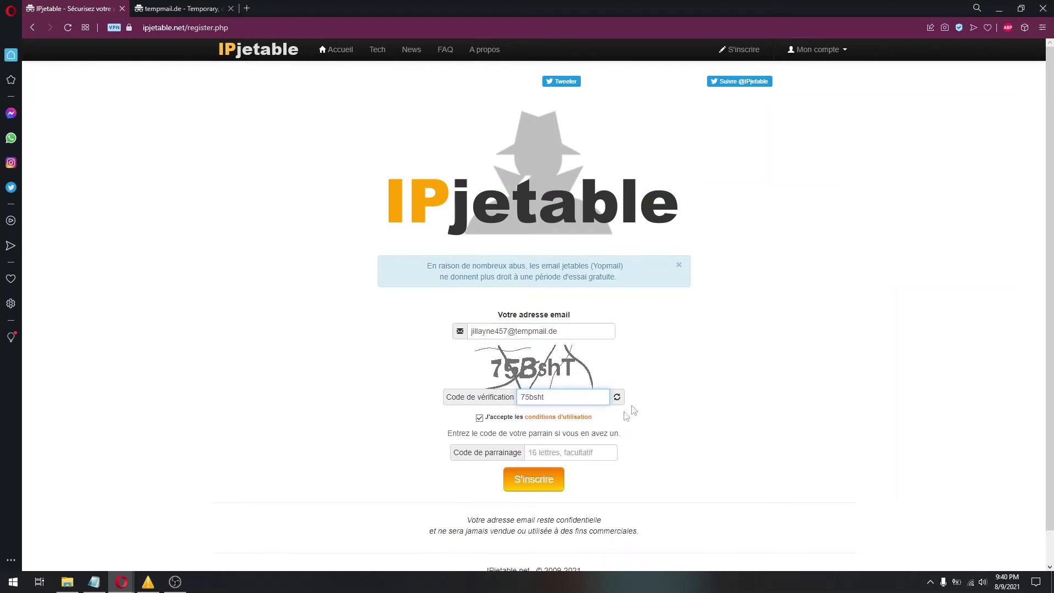
{"action": "left_click", "coordinate": [524, 479]}
{"action": "left_click", "coordinate": [168, 9]}
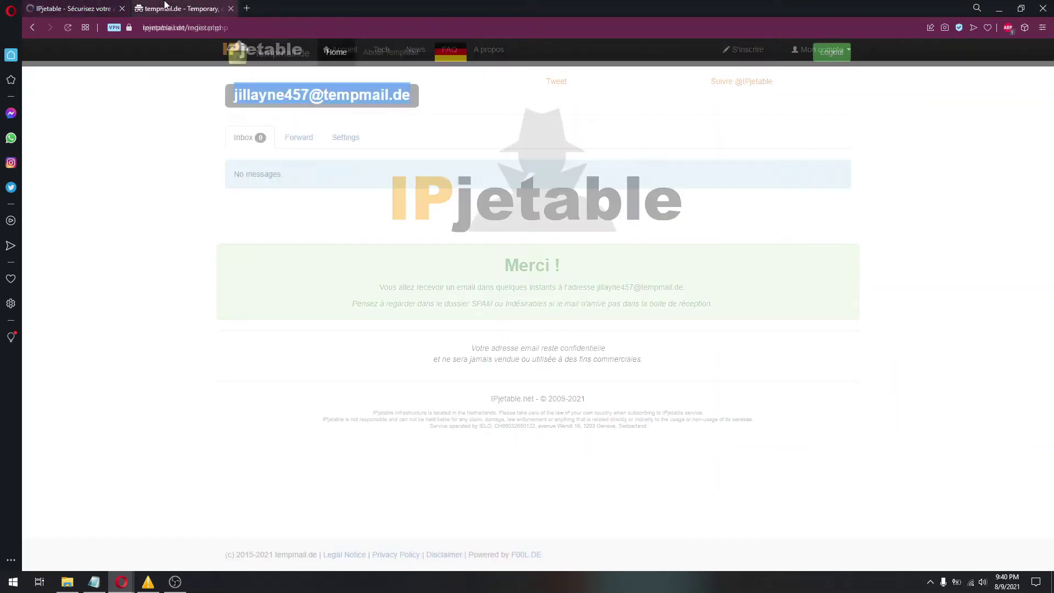
Step: Refresh the inbox, open IPjetable's validation email, and open its activation link in a new tab
{"action": "left_click", "coordinate": [262, 139]}
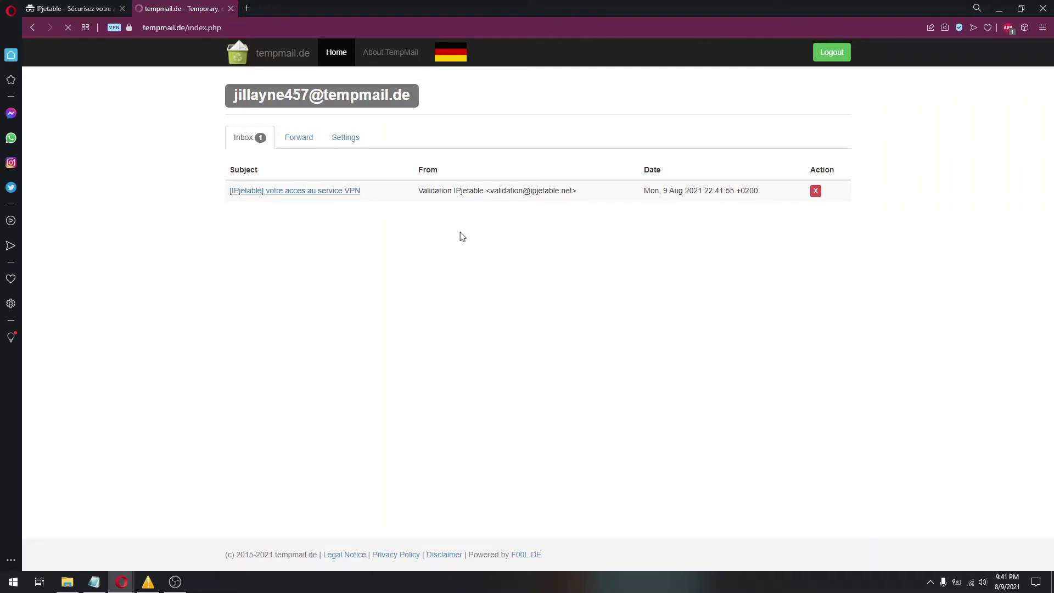
{"action": "left_click", "coordinate": [277, 196]}
{"action": "right_click", "coordinate": [357, 280]}
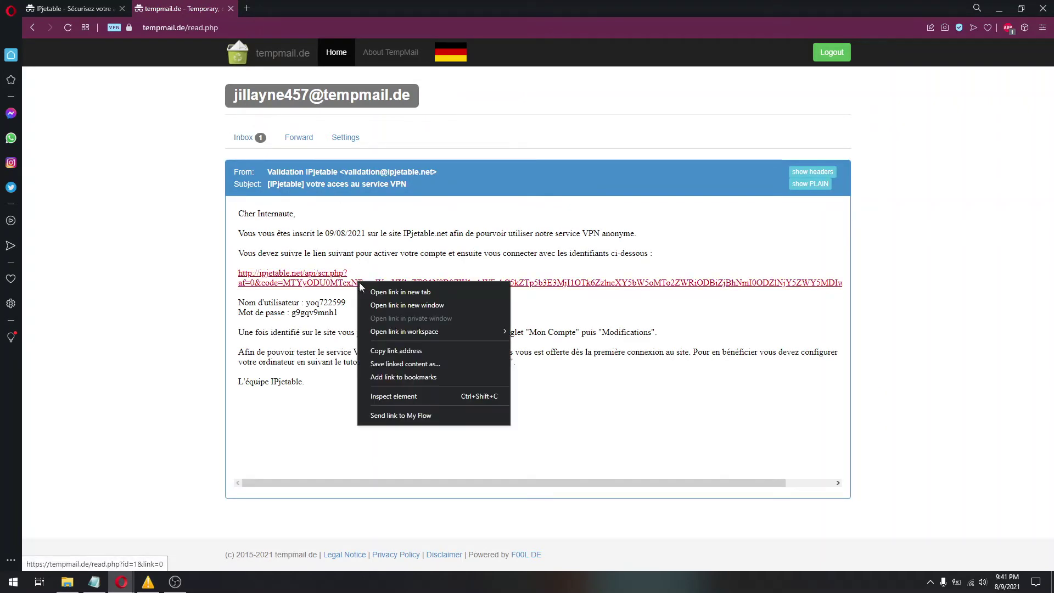
{"action": "left_click", "coordinate": [384, 294]}
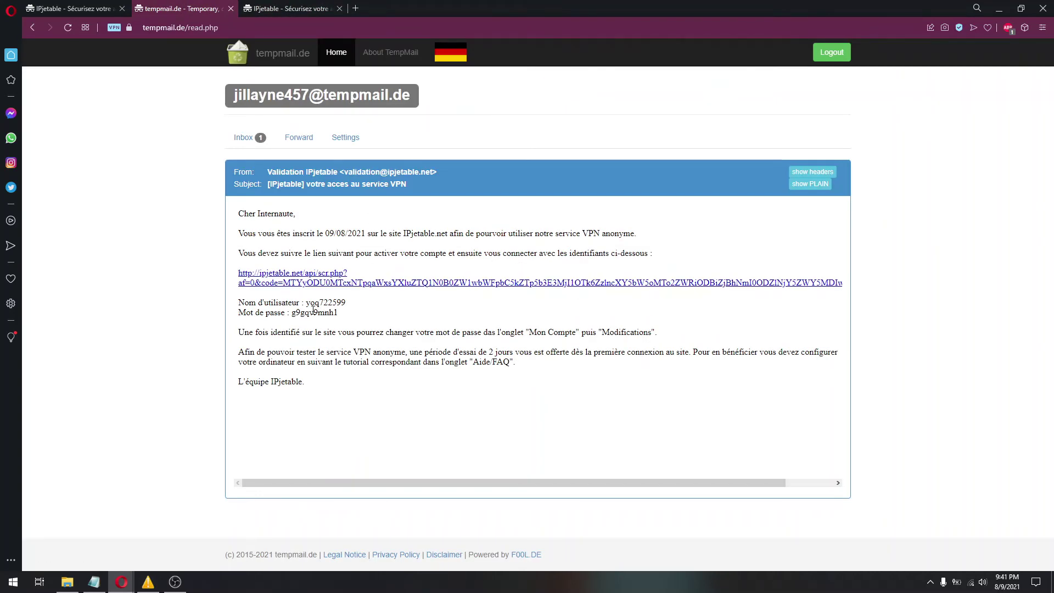
{"action": "double_click", "coordinate": [314, 312]}
Step: Log in on IPjetable's page with the password pasted from the email
{"action": "key", "text": "ctrl+Tab"}
{"action": "left_click", "coordinate": [524, 187]}
{"action": "key", "text": "ctrl+v"}
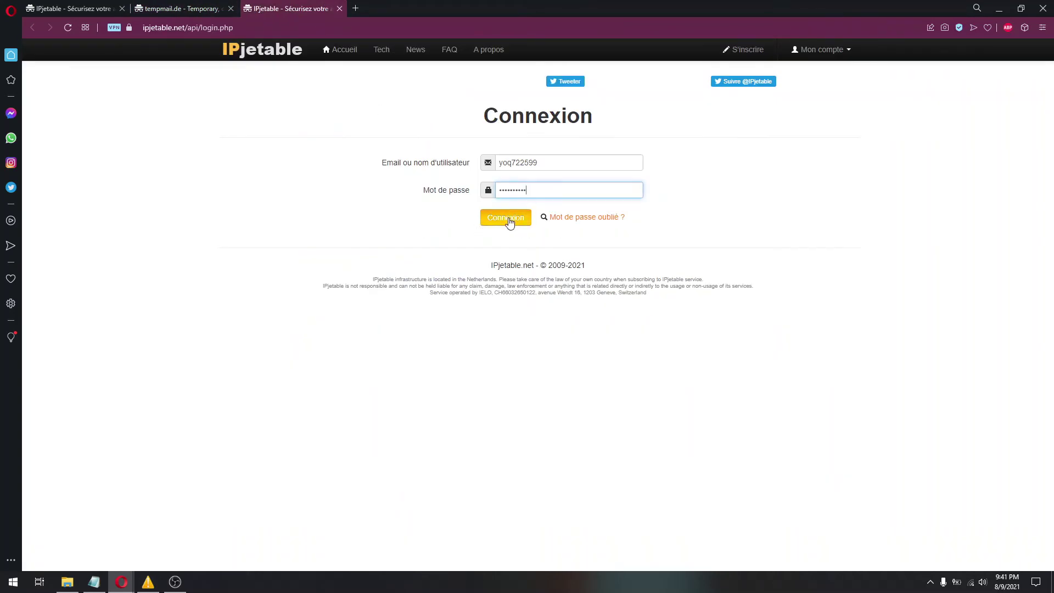
{"action": "left_click", "coordinate": [506, 218]}
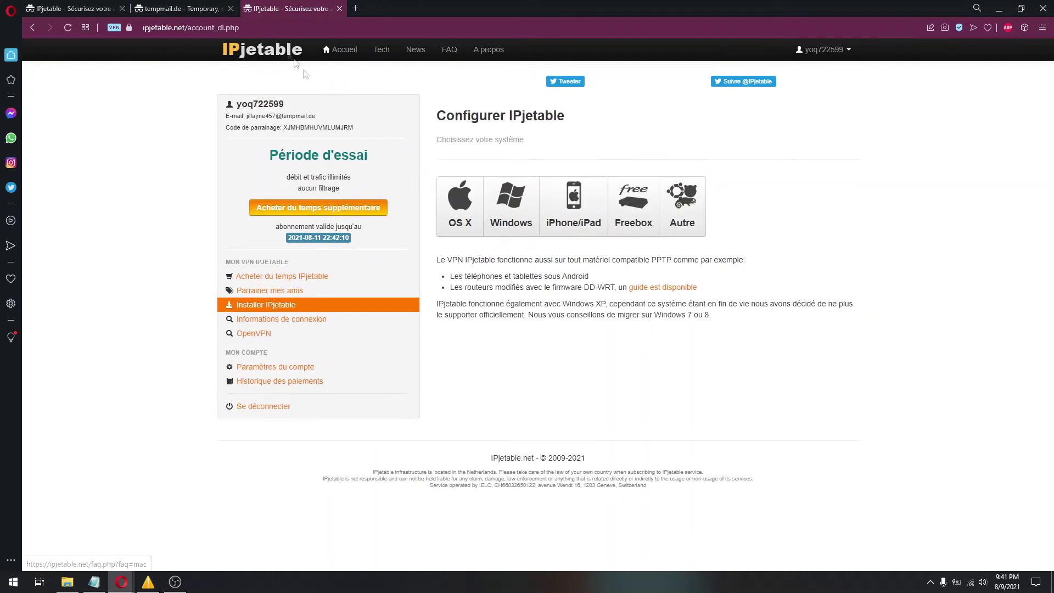
Step: Check the account's Période d'essai, select the emailed username and password, and bring up VPNSTEIN
{"action": "left_click", "coordinate": [176, 8]}
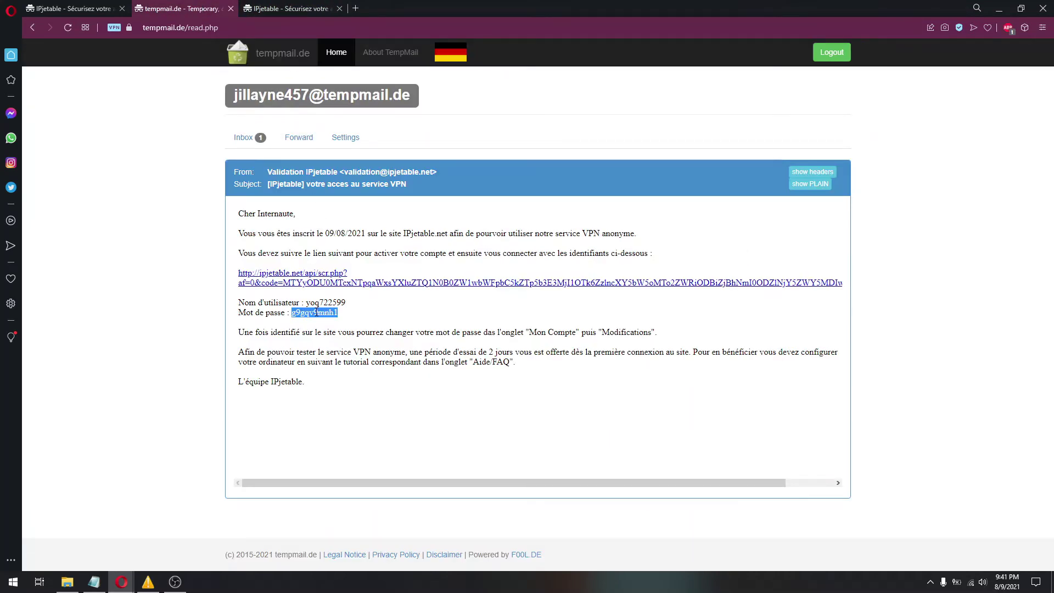
{"action": "left_click", "coordinate": [275, 8]}
{"action": "left_click_drag", "start_coordinate": [271, 155], "coordinate": [376, 165]}
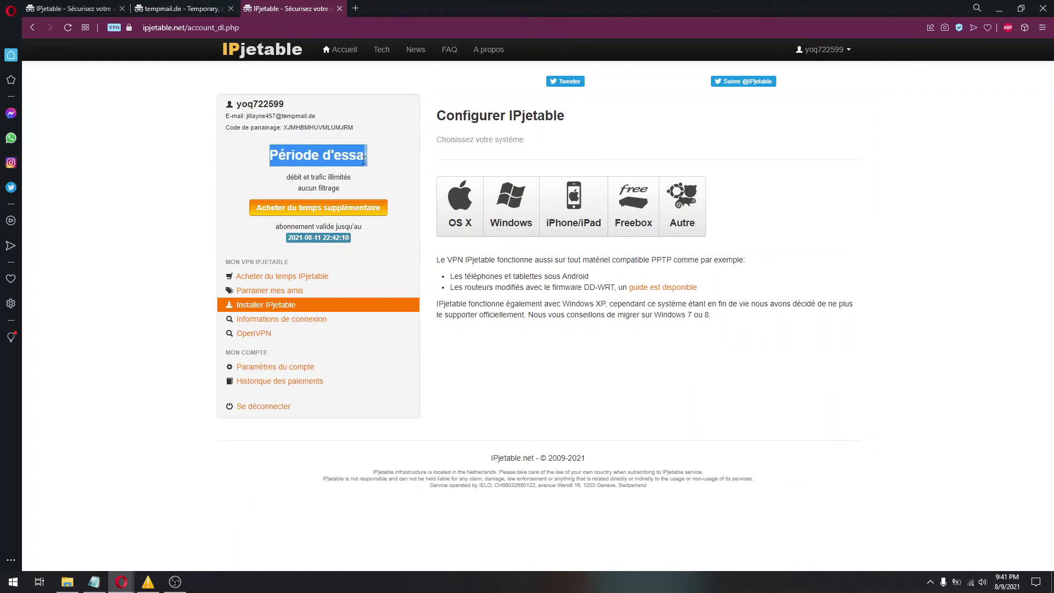
{"action": "left_click", "coordinate": [183, 8]}
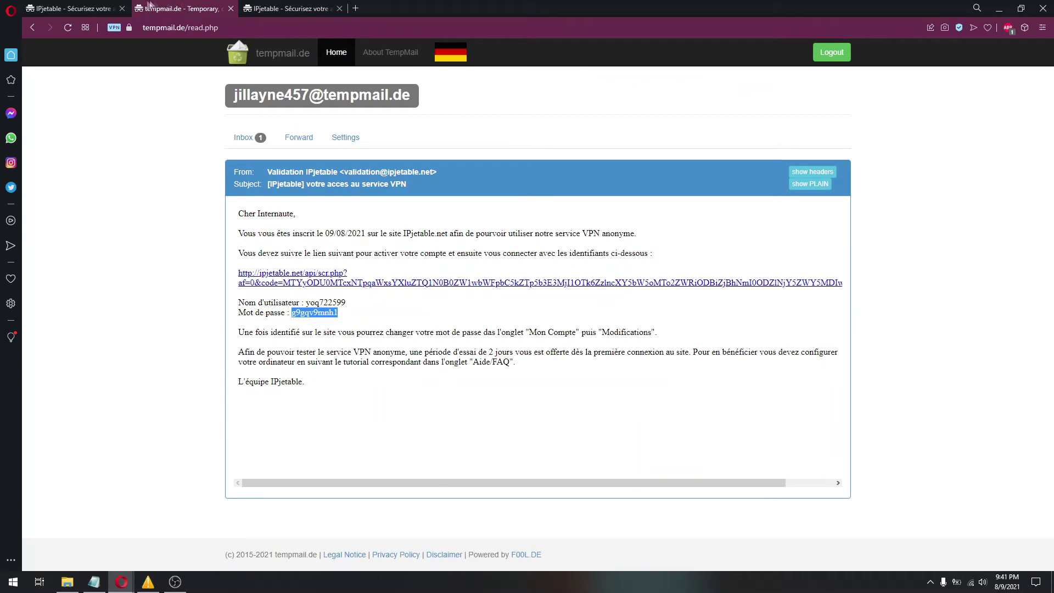
{"action": "left_click", "coordinate": [111, 8]}
{"action": "left_click", "coordinate": [169, 8]}
{"action": "left_click", "coordinate": [262, 8]}
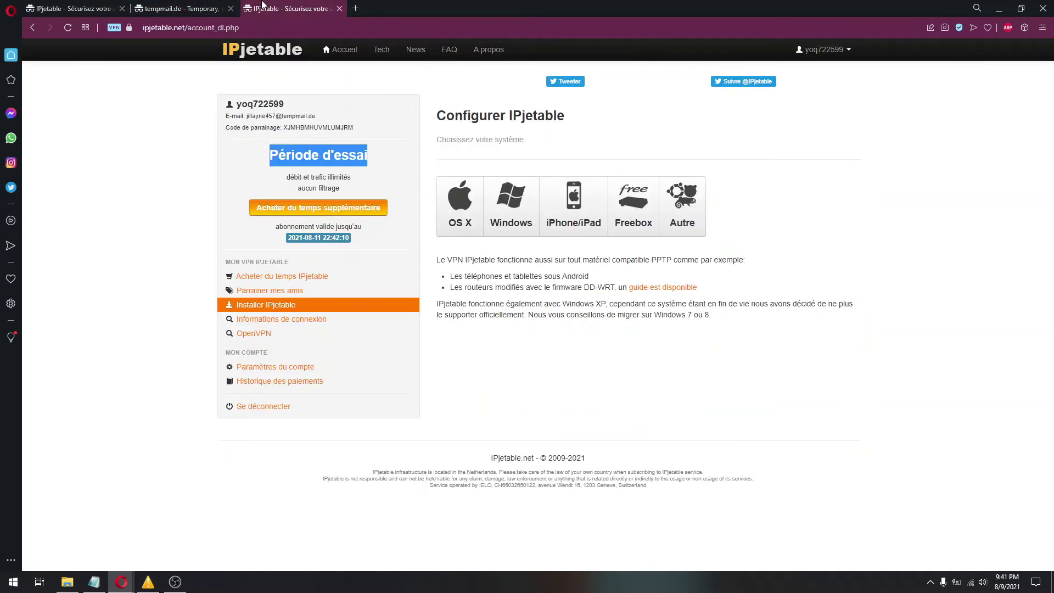
{"action": "left_click", "coordinate": [189, 8]}
{"action": "left_click_drag", "start_coordinate": [338, 314], "coordinate": [239, 303]}
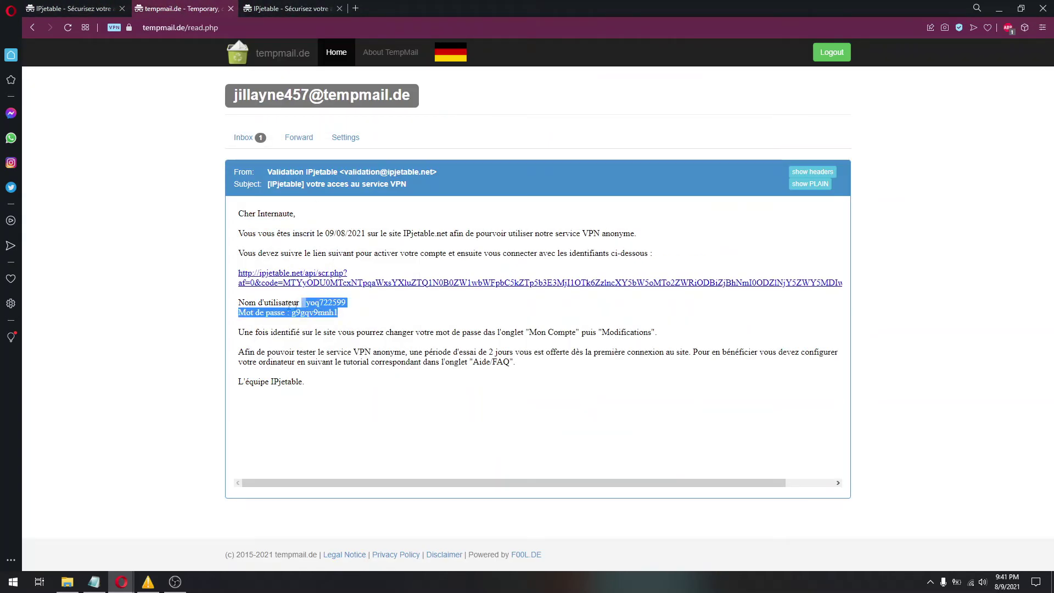
{"action": "left_click", "coordinate": [303, 280]}
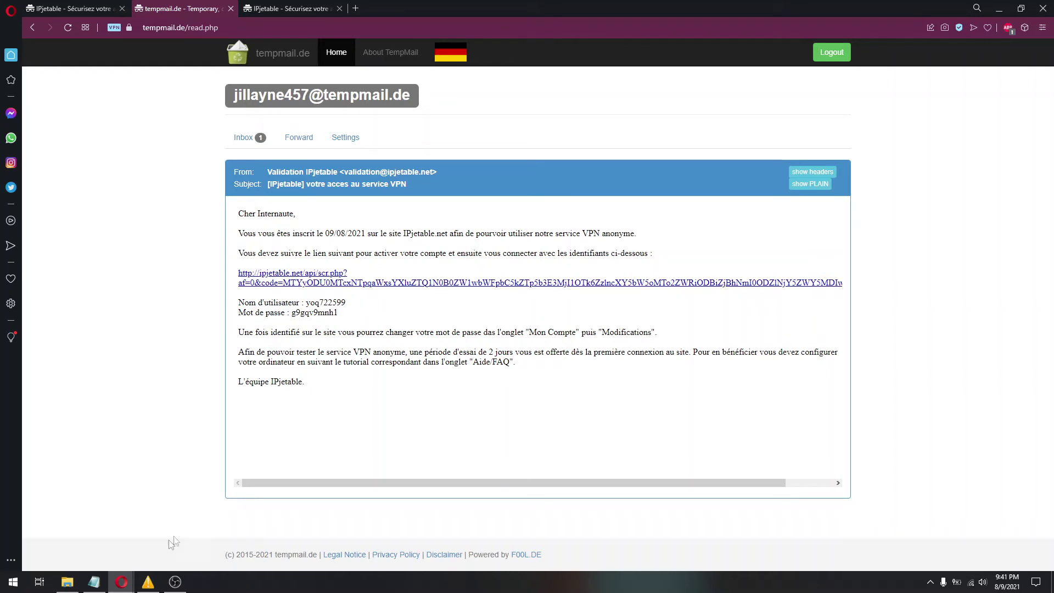
Step: Move the VPNSTEIN window right and enable Create Custom login
{"action": "left_click", "coordinate": [147, 581]}
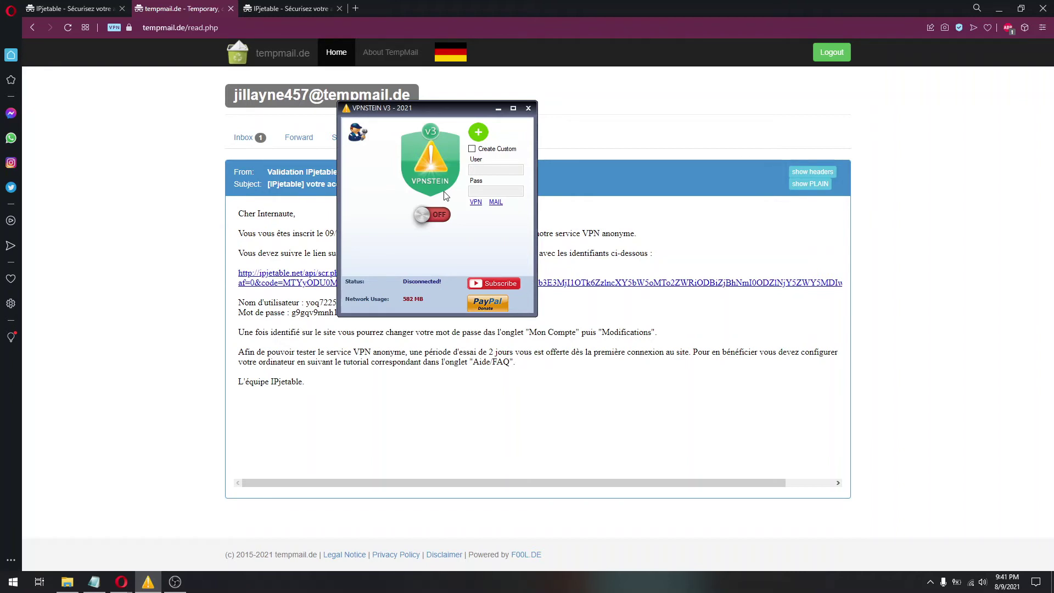
{"action": "left_click_drag", "start_coordinate": [450, 116], "coordinate": [500, 126]}
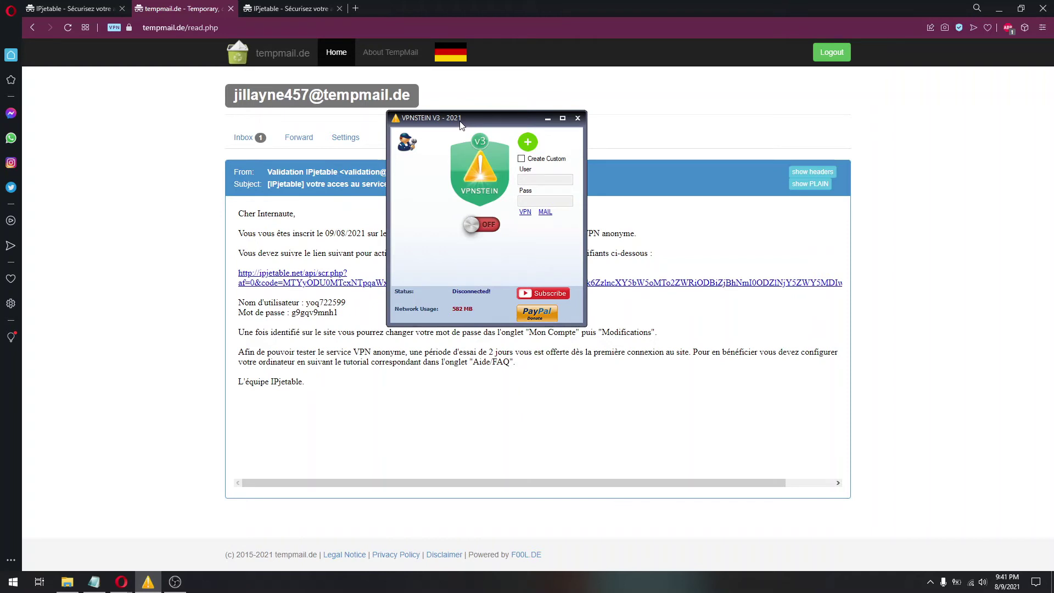
{"action": "left_click_drag", "start_coordinate": [460, 124], "coordinate": [505, 117]}
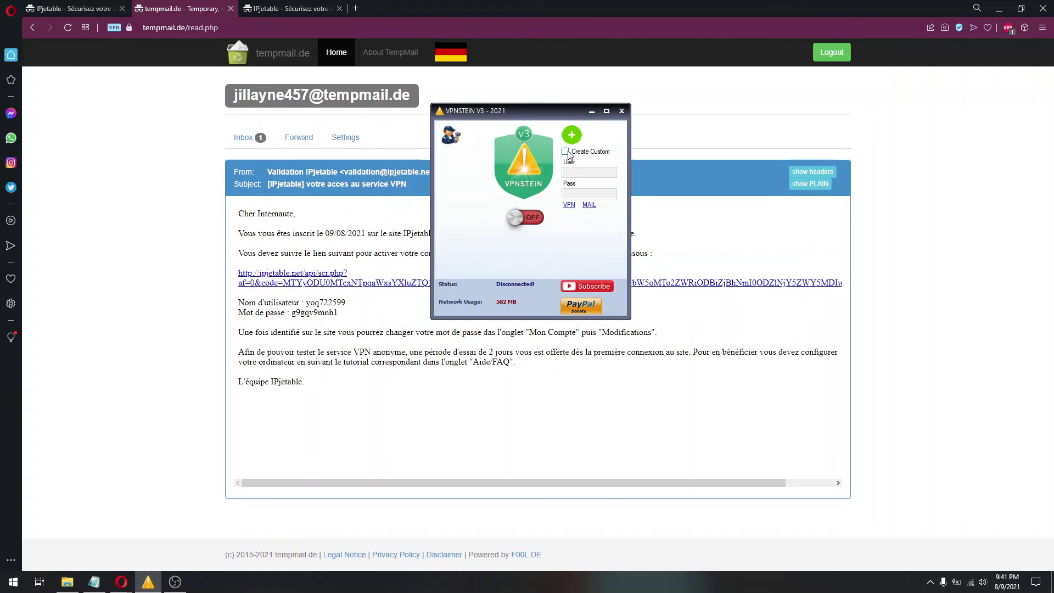
{"action": "left_click", "coordinate": [566, 153]}
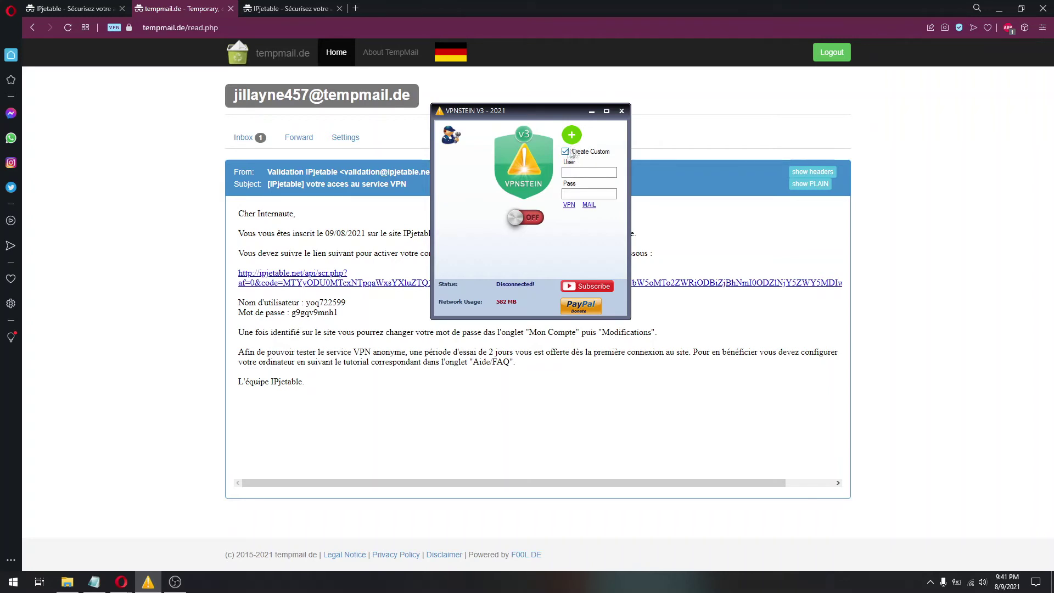
Step: Paste the emailed username and password into VPNSTEIN's User and Pass boxes and connect
{"action": "left_click", "coordinate": [666, 231]}
{"action": "double_click", "coordinate": [334, 303]}
{"action": "key", "text": "ctrl+c"}
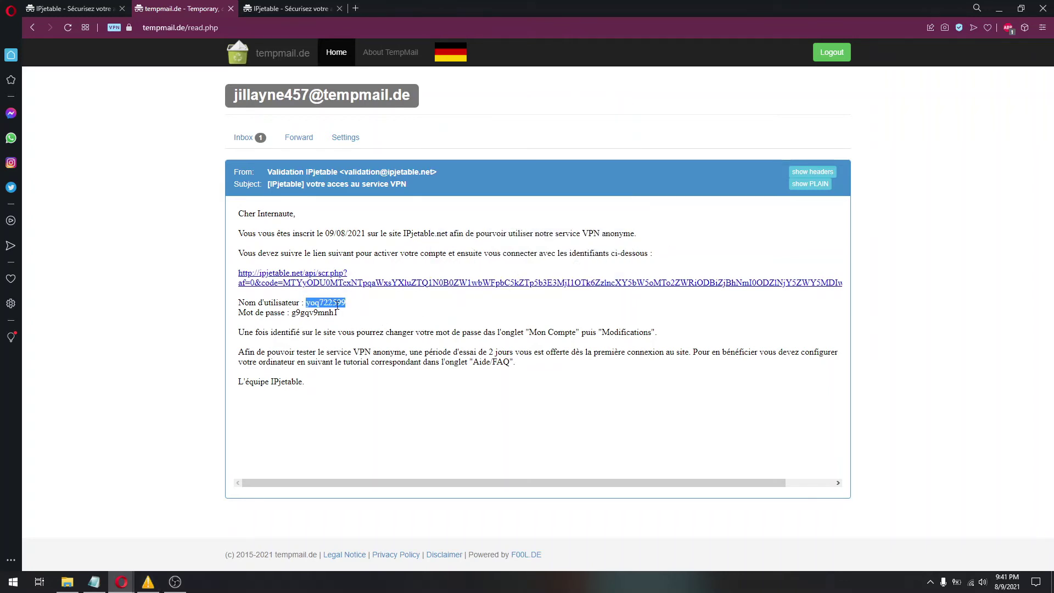
{"action": "key", "text": "alt+Tab"}
{"action": "left_click", "coordinate": [588, 172]}
{"action": "key", "text": "ctrl+v"}
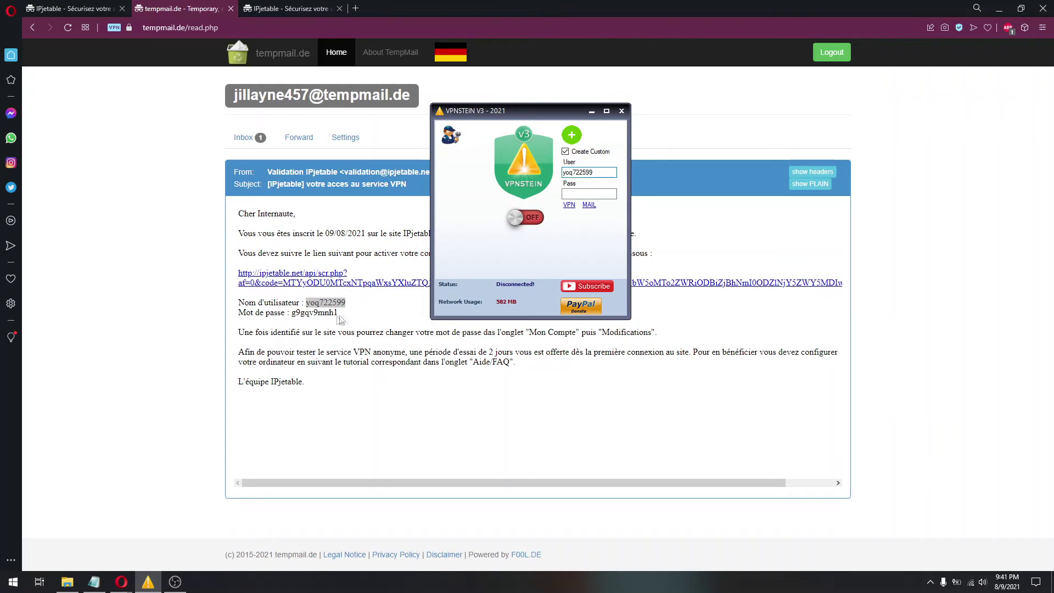
{"action": "double_click", "coordinate": [326, 313]}
{"action": "key", "text": "ctrl+c"}
{"action": "key", "text": "alt+Tab"}
{"action": "left_click", "coordinate": [588, 193]}
{"action": "key", "text": "ctrl+v"}
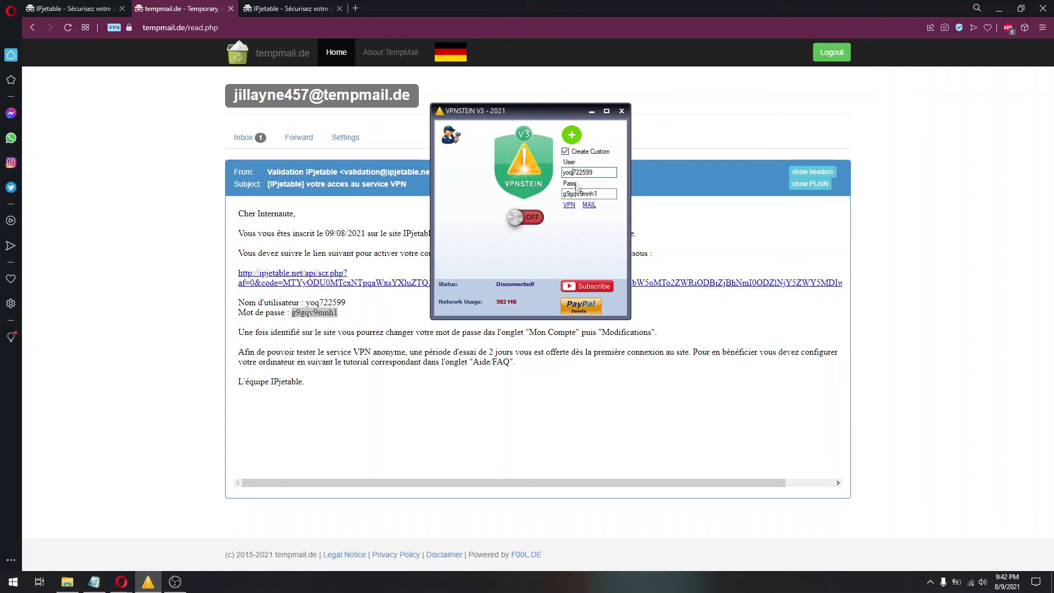
{"action": "left_click", "coordinate": [524, 217]}
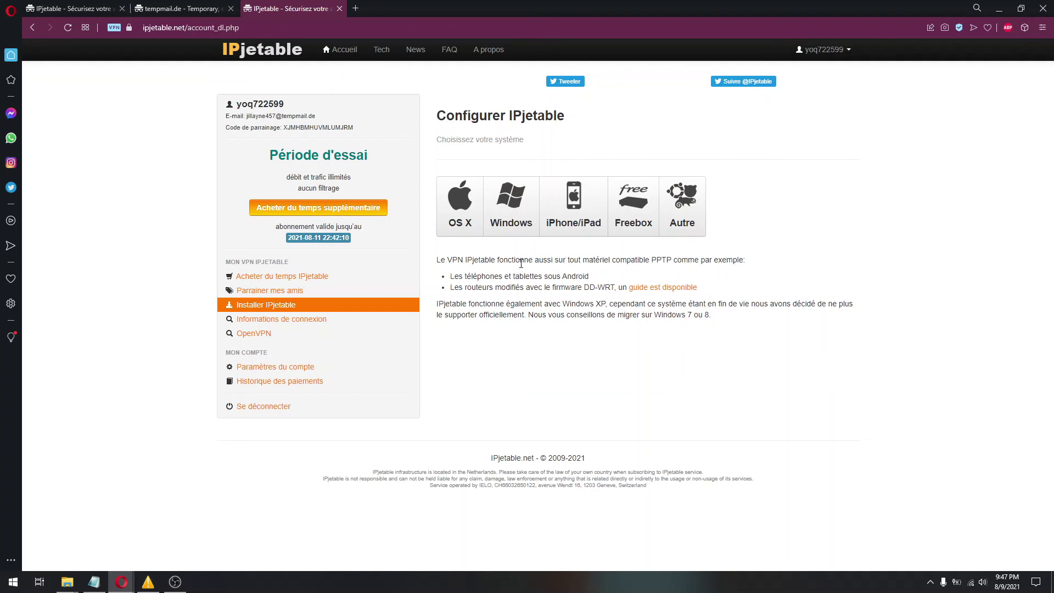
Step: Bring the first IPjetable tab, showing the signup thank-you page, to the front
{"action": "left_click", "coordinate": [207, 7]}
{"action": "left_click", "coordinate": [99, 9]}
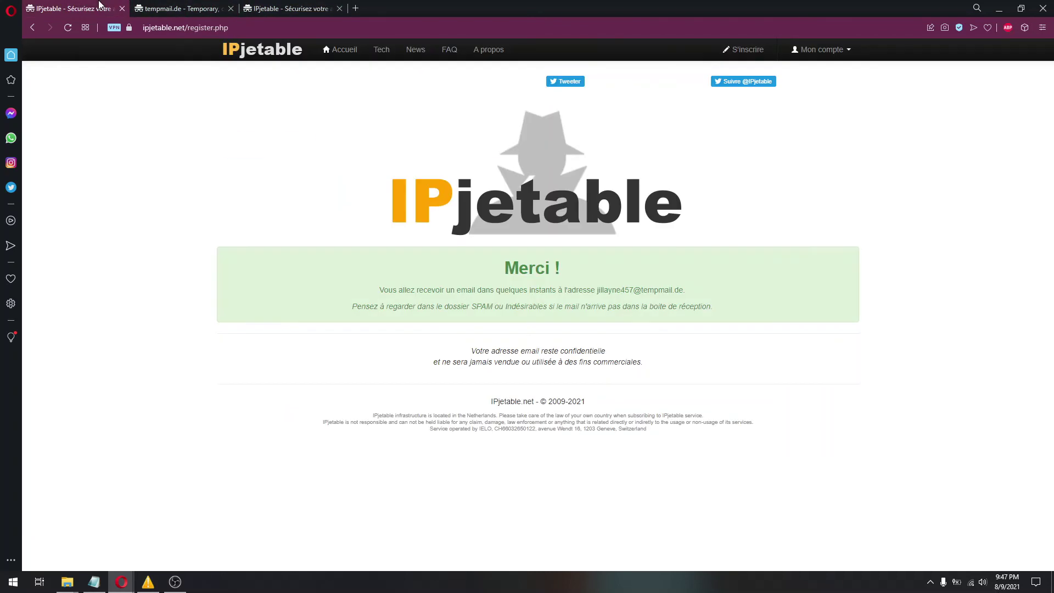